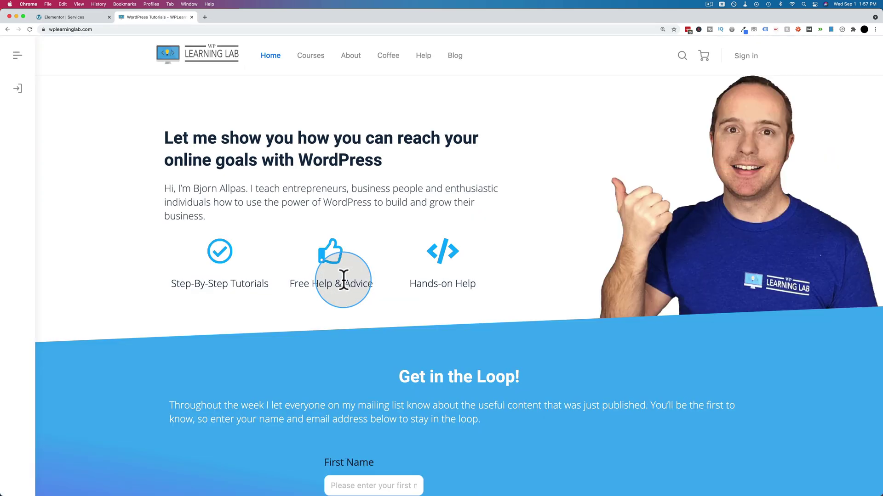
- Go back to the Services page preview and open google.com in a new tab
{"action": "key", "text": "super+bracketleft"}
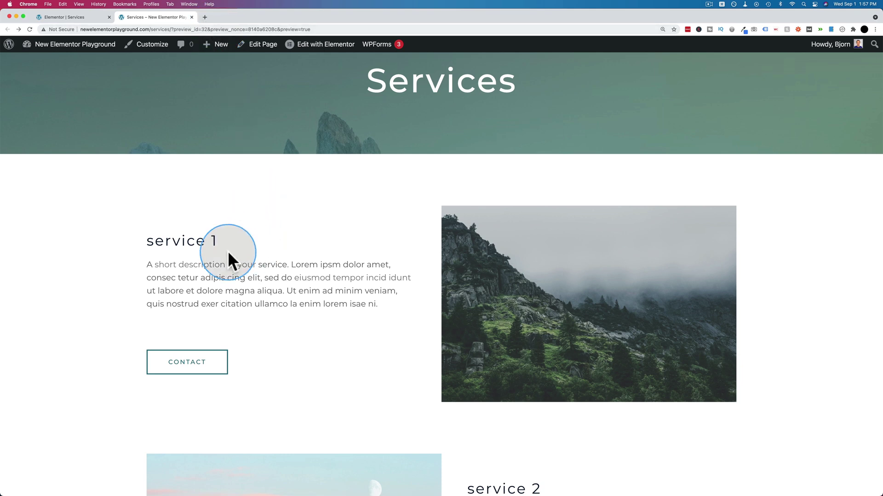
{"action": "key", "text": "super+t"}
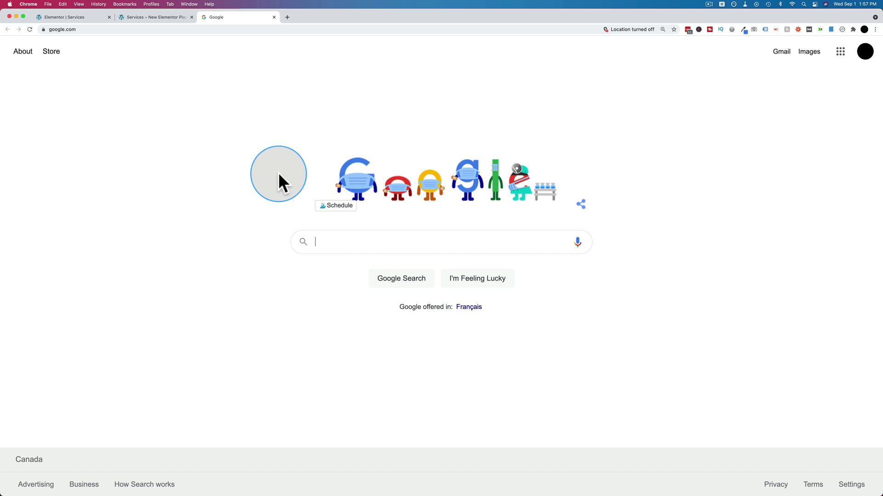
- Close the Google tab, leaving the WordPress admin Dashboard in view
{"action": "left_click", "coordinate": [274, 17]}
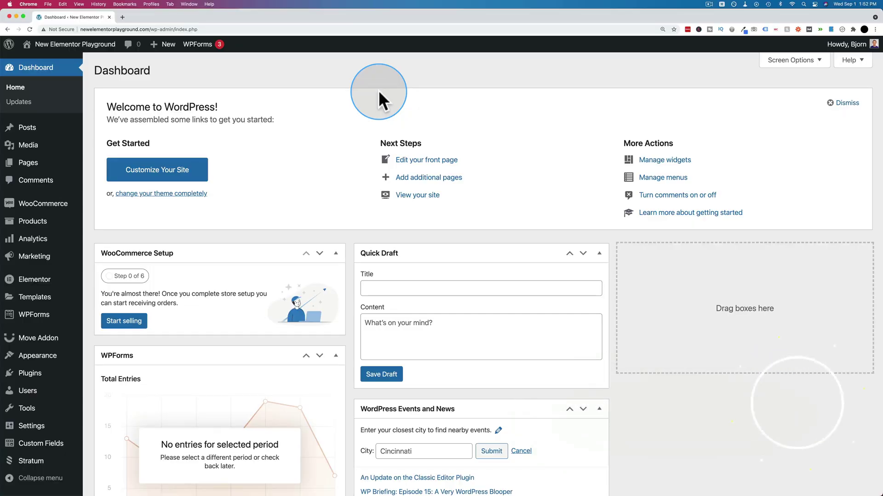
- From the WordPress Pages list, open the Services page with Edit with Elementor
{"action": "left_click", "coordinate": [47, 164]}
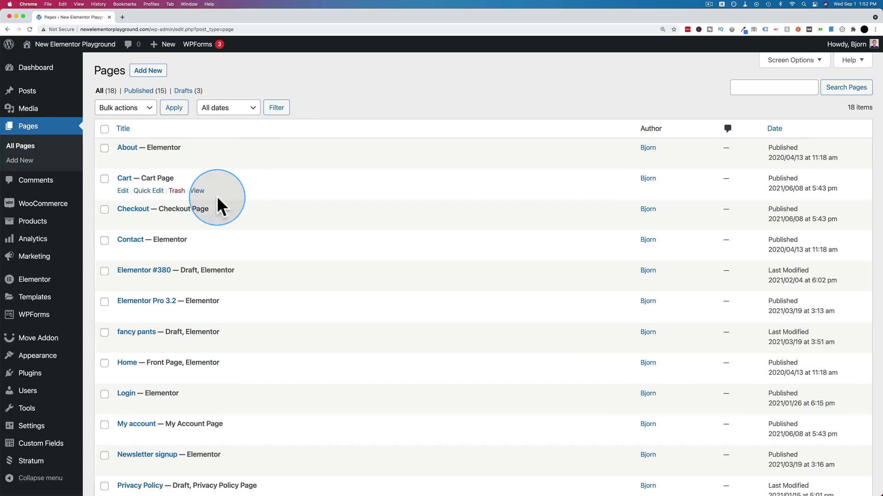
{"action": "scroll", "coordinate": [216, 199], "scroll_direction": "down", "scroll_amount": 3}
{"action": "scroll", "coordinate": [215, 198], "scroll_direction": "down", "scroll_amount": 6}
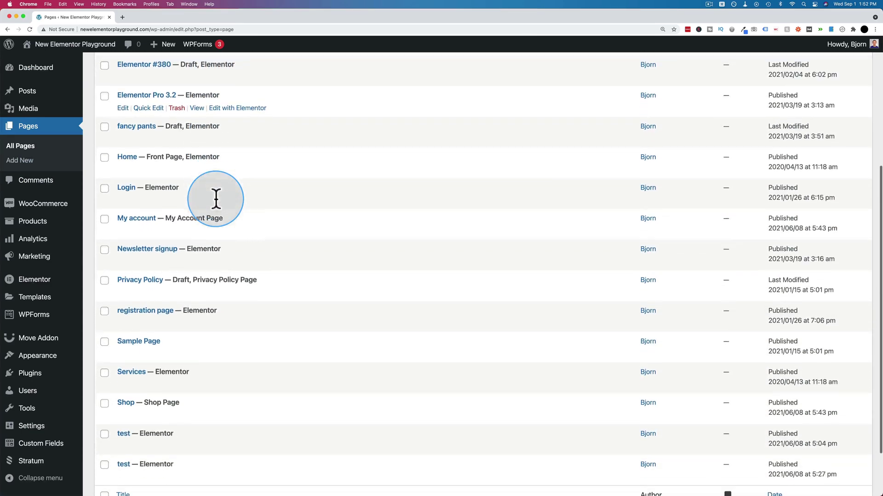
{"action": "scroll", "coordinate": [296, 275], "scroll_direction": "down", "scroll_amount": 3}
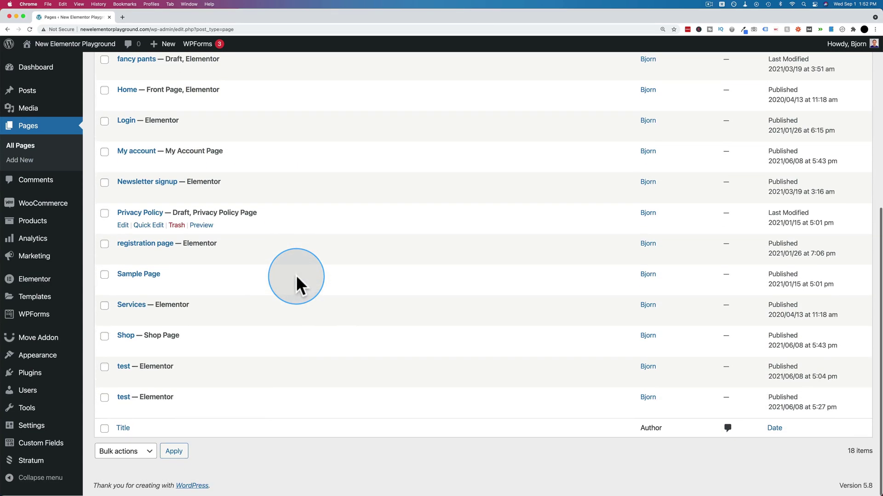
{"action": "left_click", "coordinate": [238, 318]}
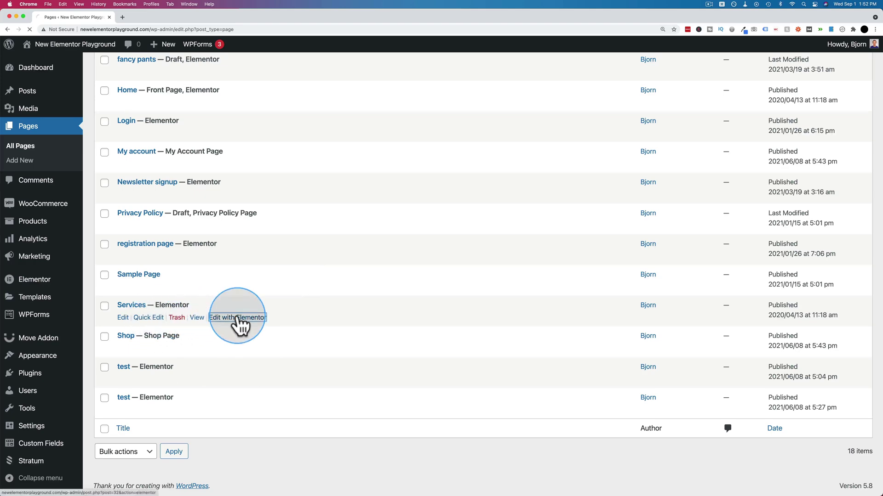
- Link 'eiusmod tempor incid idunt' in the service 1 description to the wplearninglab.com URL
{"action": "scroll", "coordinate": [403, 266], "scroll_direction": "down", "scroll_amount": 5}
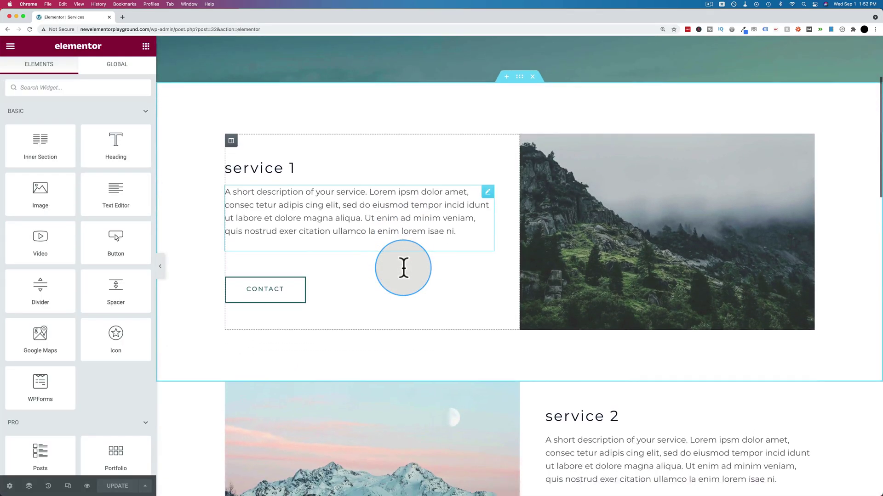
{"action": "scroll", "coordinate": [402, 266], "scroll_direction": "up", "scroll_amount": 1}
{"action": "left_click", "coordinate": [365, 230]}
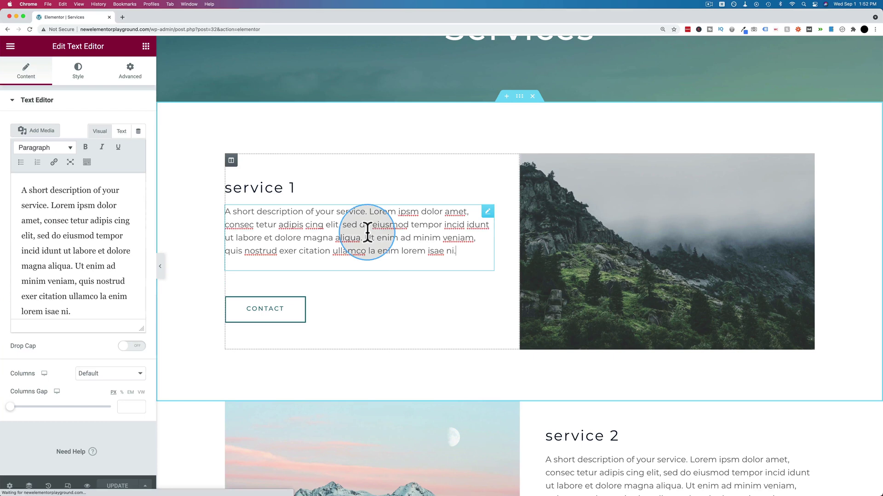
{"action": "left_click_drag", "start_coordinate": [396, 225], "coordinate": [475, 220]}
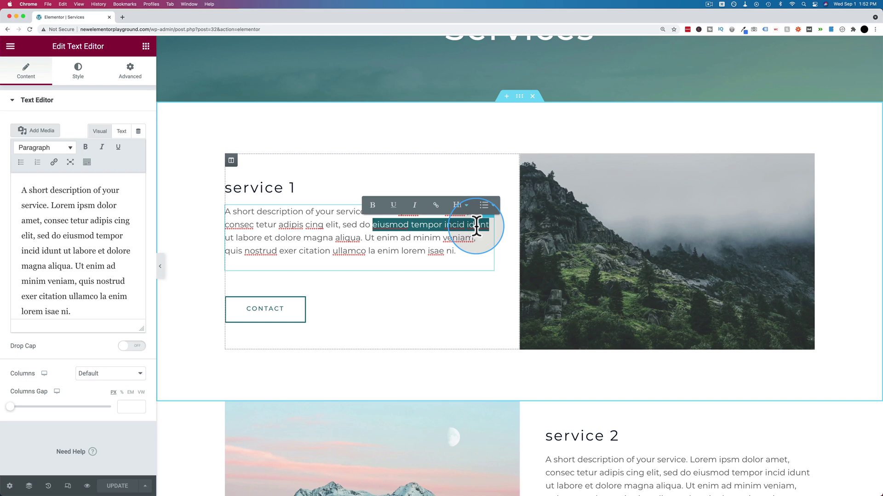
{"action": "left_click", "coordinate": [435, 206]}
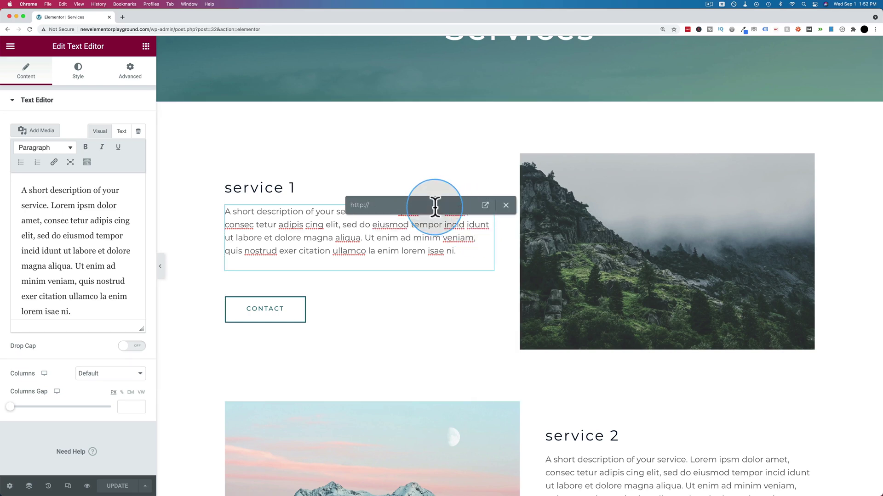
{"action": "type", "text": "http://wplearninglab.com"}
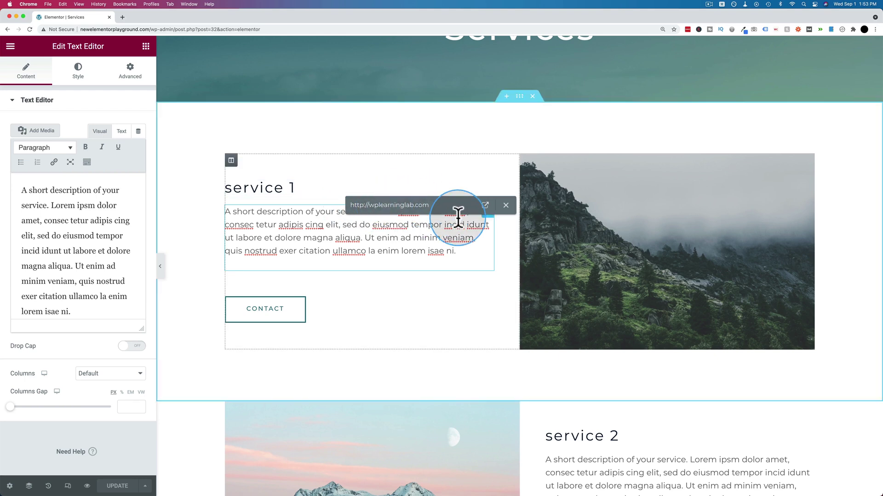
{"action": "key", "text": "Return"}
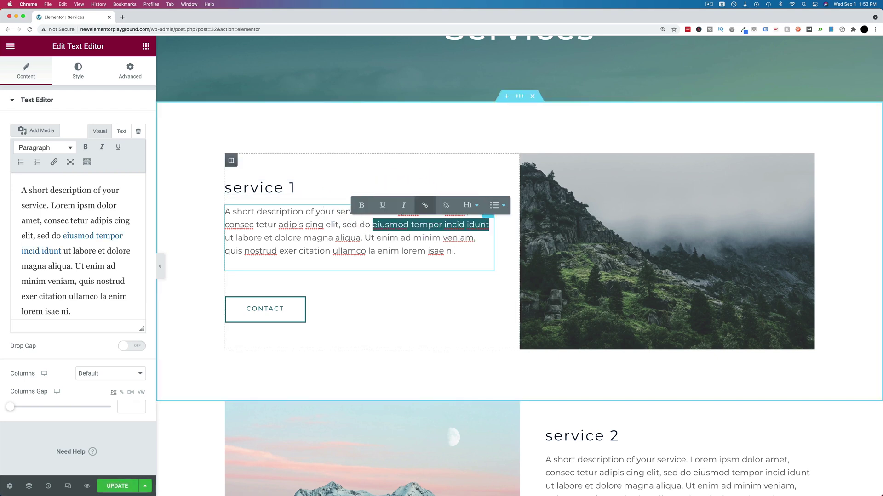
{"action": "left_click", "coordinate": [428, 226]}
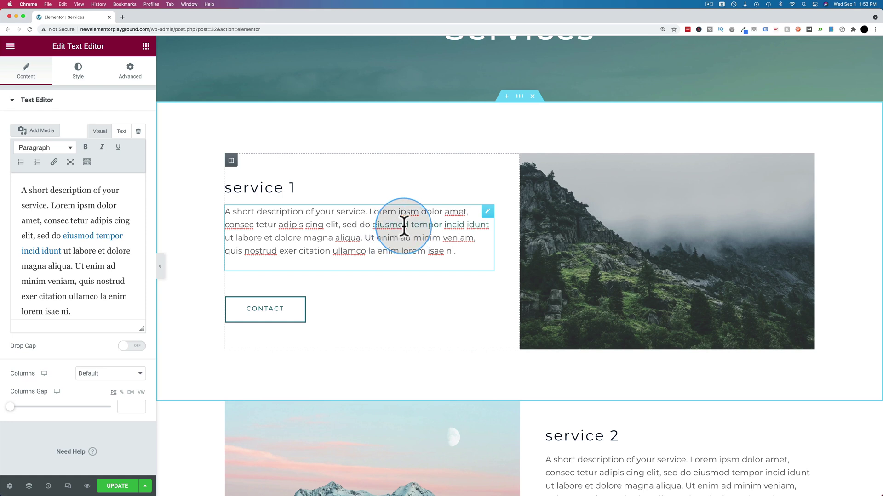
{"action": "left_click", "coordinate": [74, 78]}
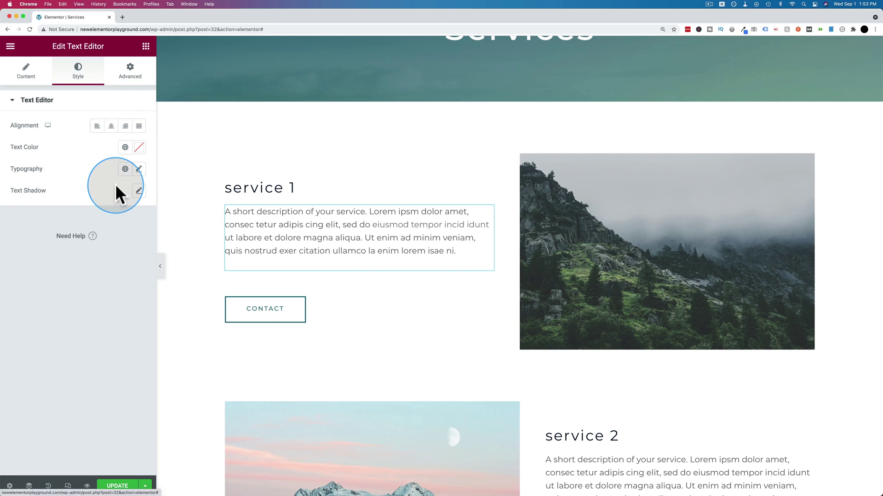
{"action": "left_click", "coordinate": [395, 234]}
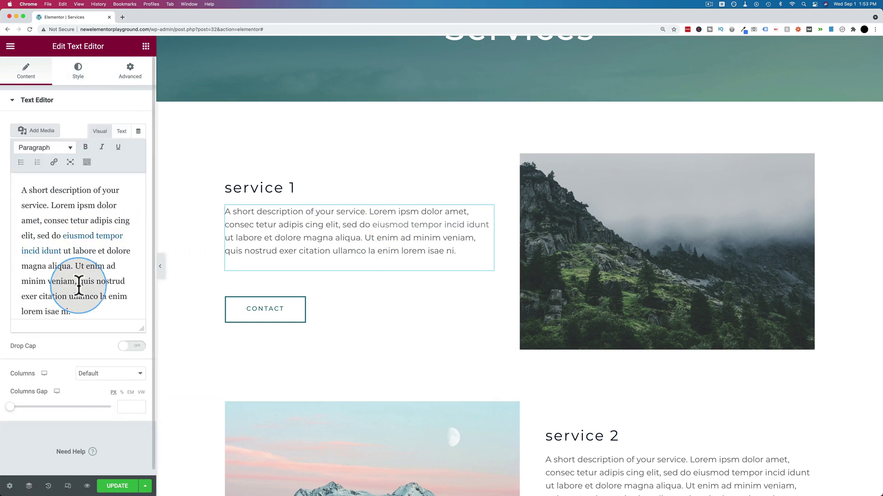
{"action": "left_click", "coordinate": [42, 251]}
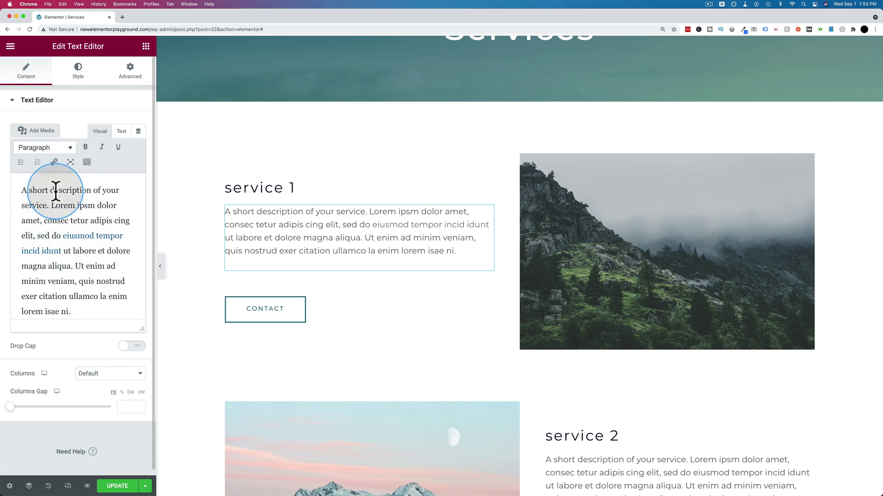
{"action": "left_click", "coordinate": [41, 189]}
{"action": "left_click_drag", "start_coordinate": [32, 190], "coordinate": [102, 187]}
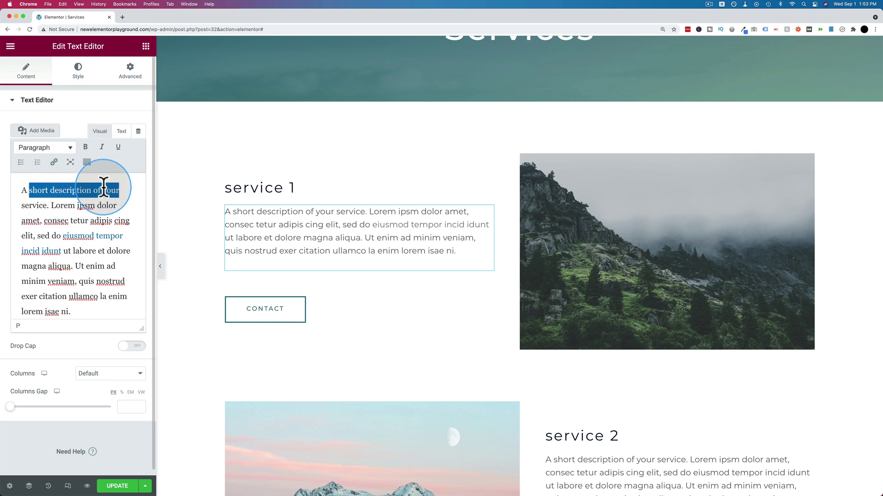
{"action": "left_click", "coordinate": [54, 163]}
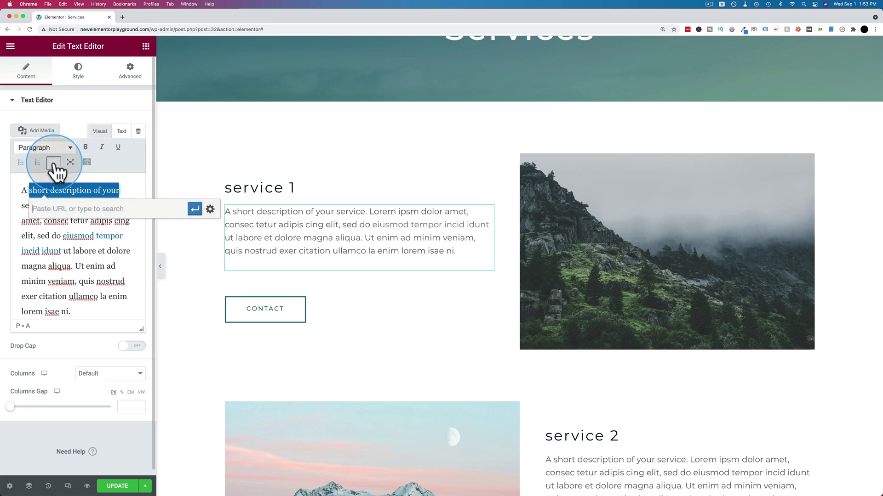
{"action": "type", "text": "http"}
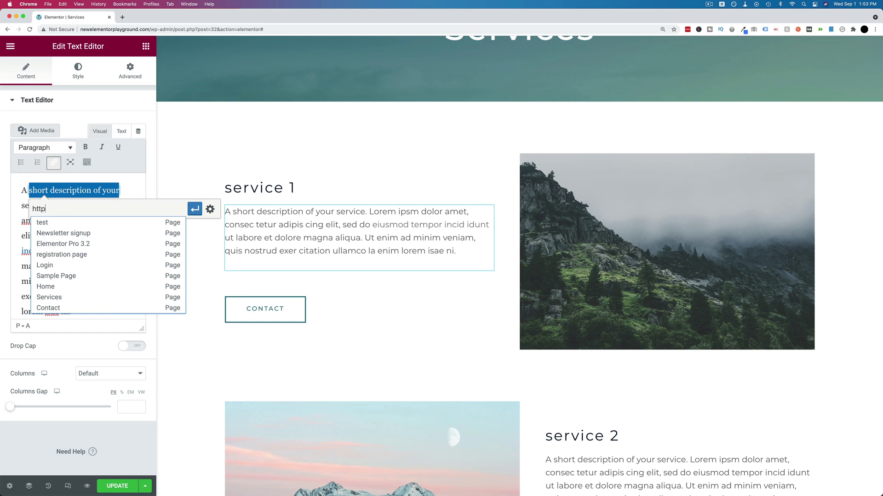
{"action": "type", "text": "://google.com"}
{"action": "left_click", "coordinate": [194, 209]}
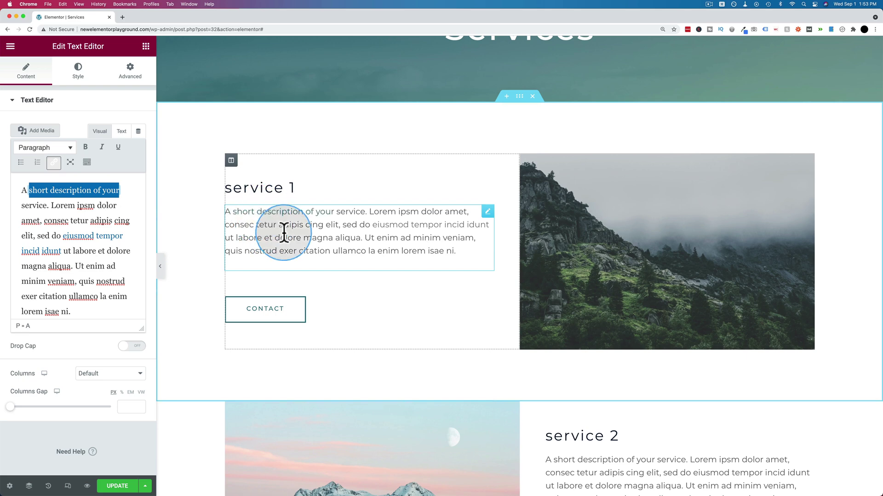
{"action": "scroll", "coordinate": [299, 253], "scroll_direction": "down", "scroll_amount": 3}
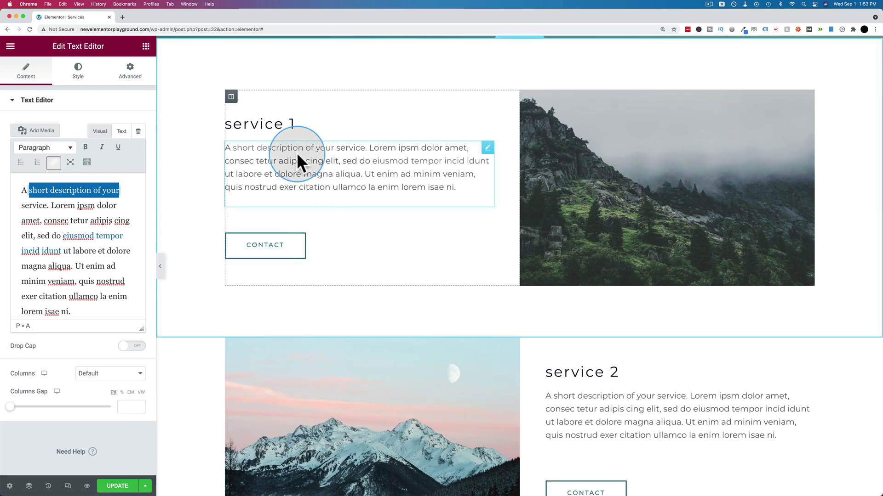
- Save the page, then test the google.com and wplearninglab links on the live Services page
{"action": "left_click", "coordinate": [119, 486]}
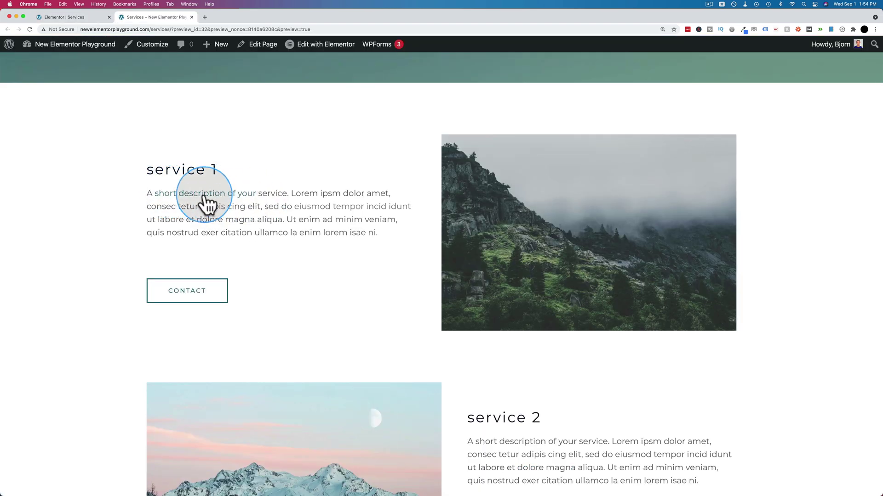
{"action": "left_click", "coordinate": [204, 196]}
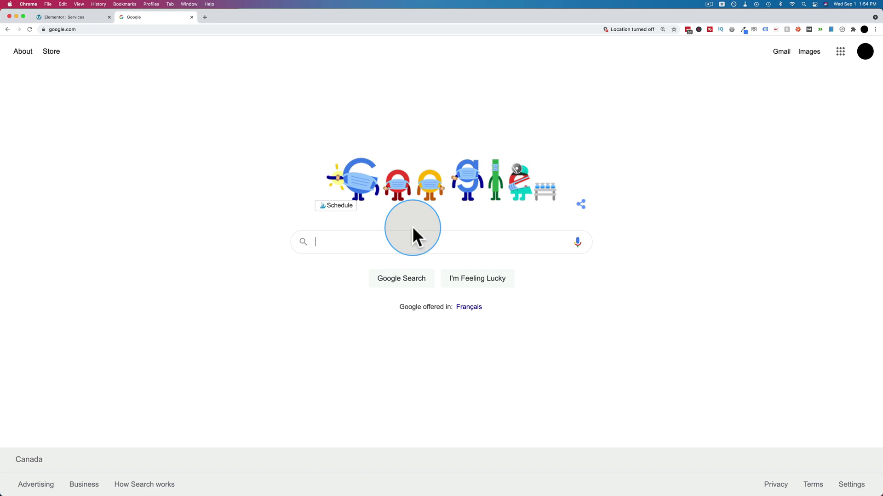
{"action": "left_click", "coordinate": [7, 29]}
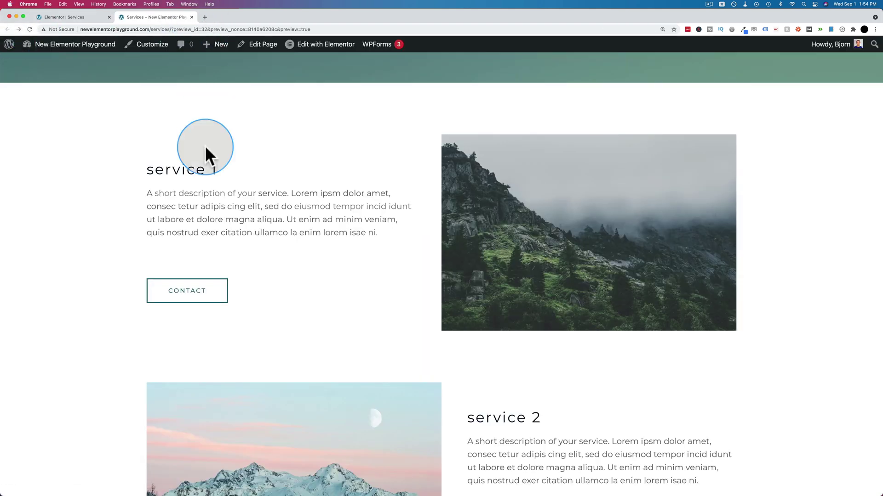
{"action": "left_click", "coordinate": [332, 212]}
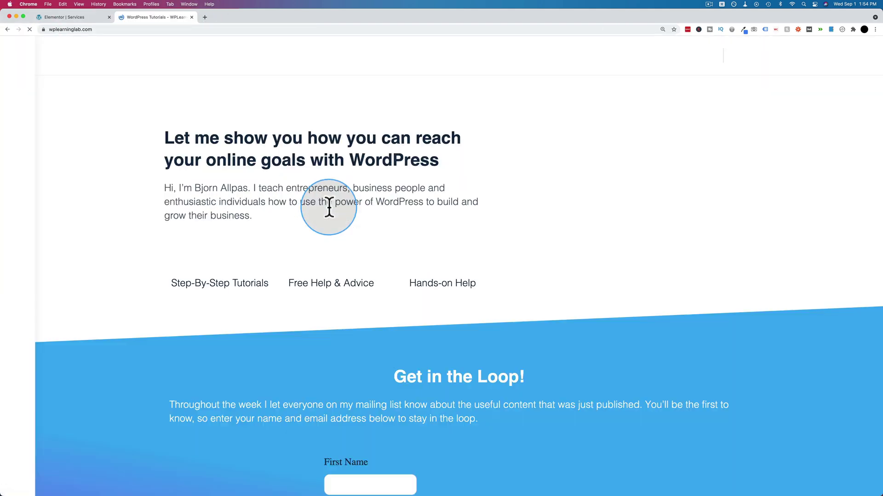
{"action": "left_click", "coordinate": [7, 29]}
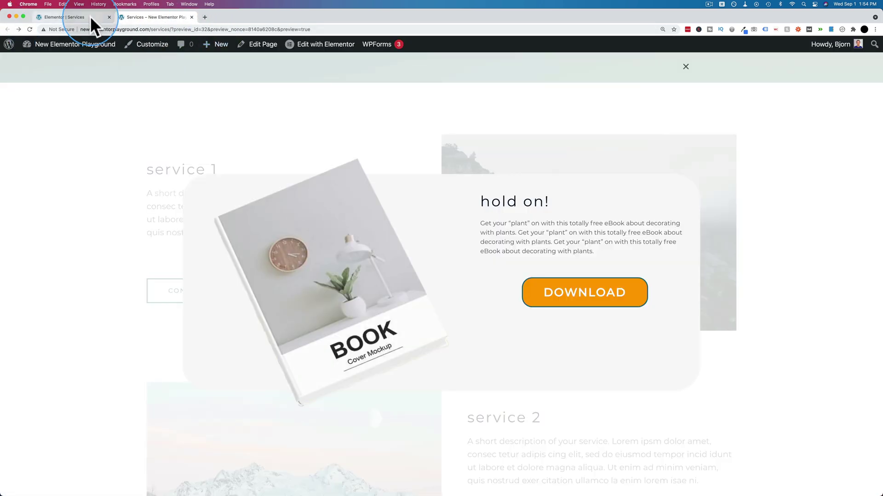
{"action": "left_click", "coordinate": [90, 17]}
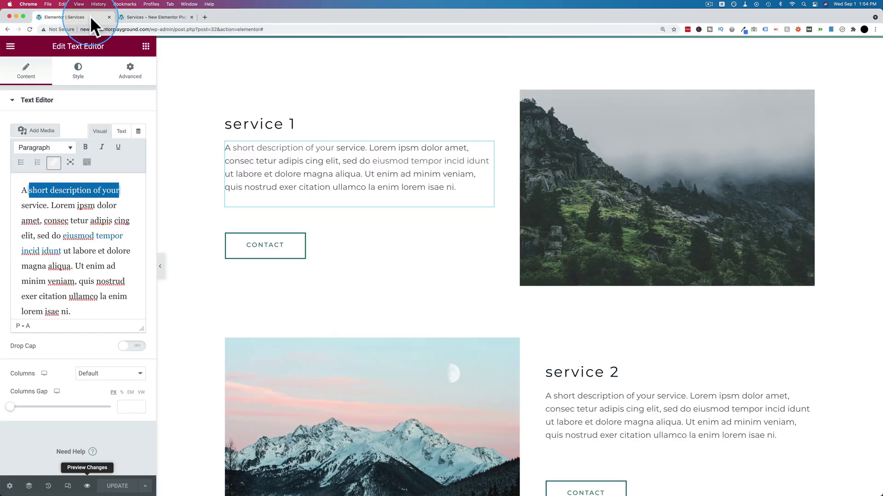
{"action": "left_click", "coordinate": [416, 151]}
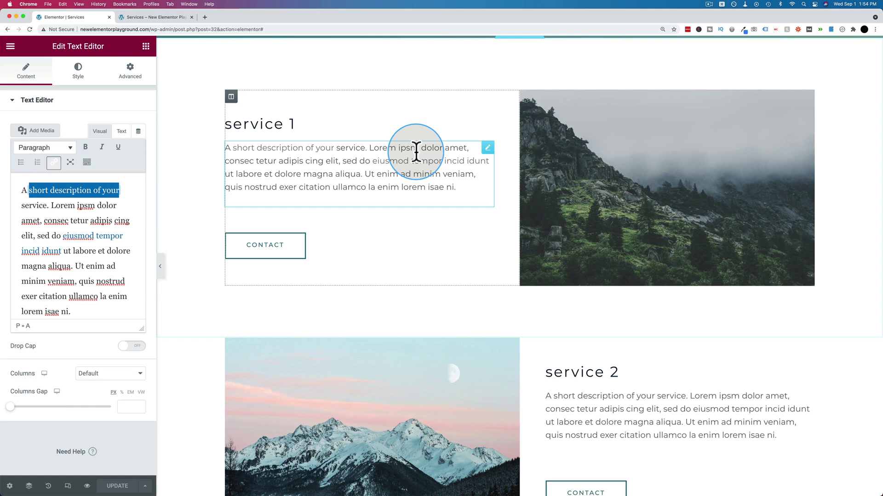
{"action": "left_click", "coordinate": [416, 151]}
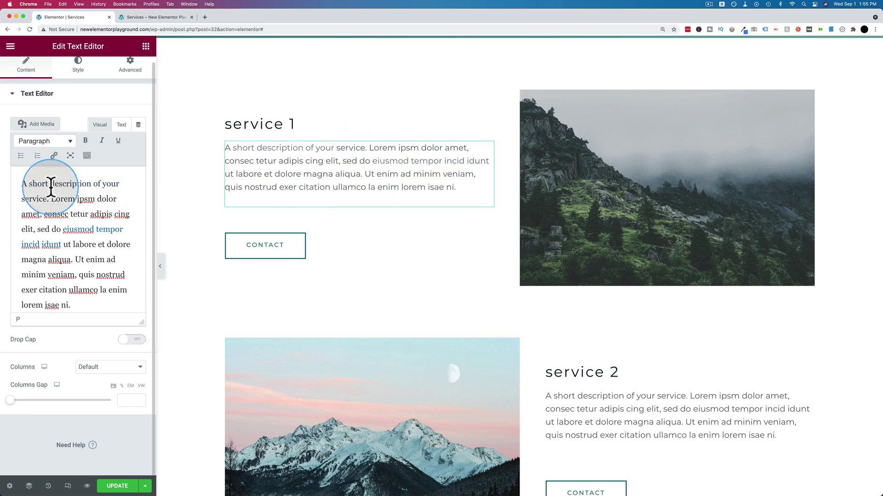
- Make the google.com link on 'short description of your' open in a new tab and update it
{"action": "left_click", "coordinate": [37, 186]}
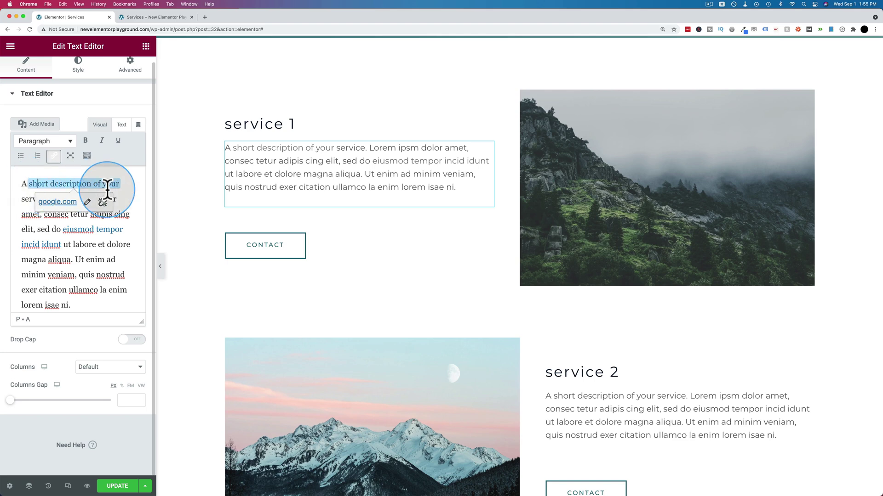
{"action": "left_click", "coordinate": [87, 202]}
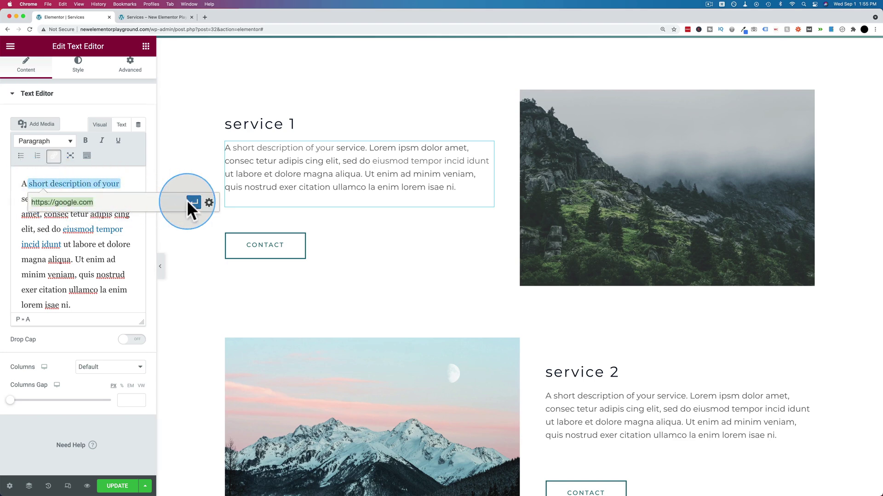
{"action": "left_click", "coordinate": [209, 203]}
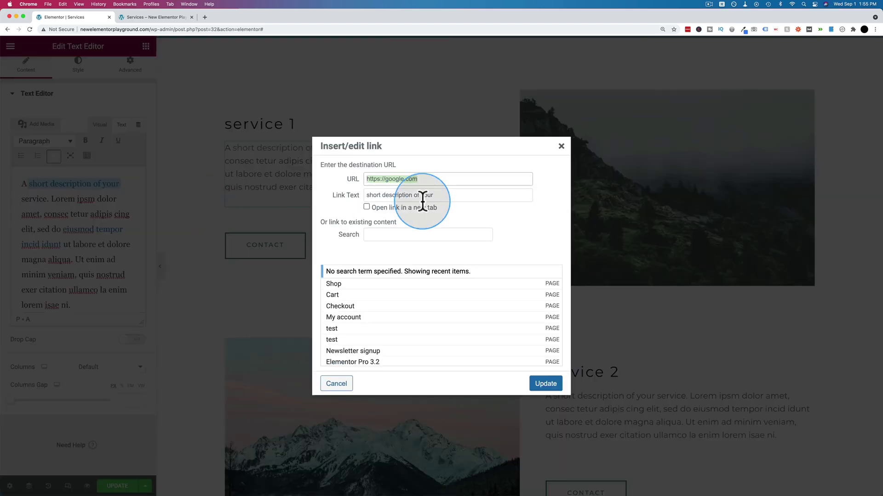
{"action": "left_click", "coordinate": [366, 206]}
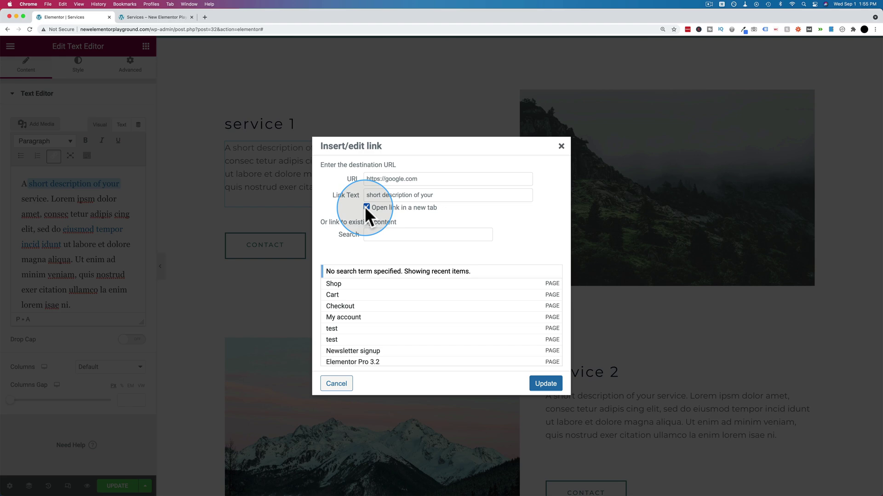
{"action": "left_click", "coordinate": [542, 383]}
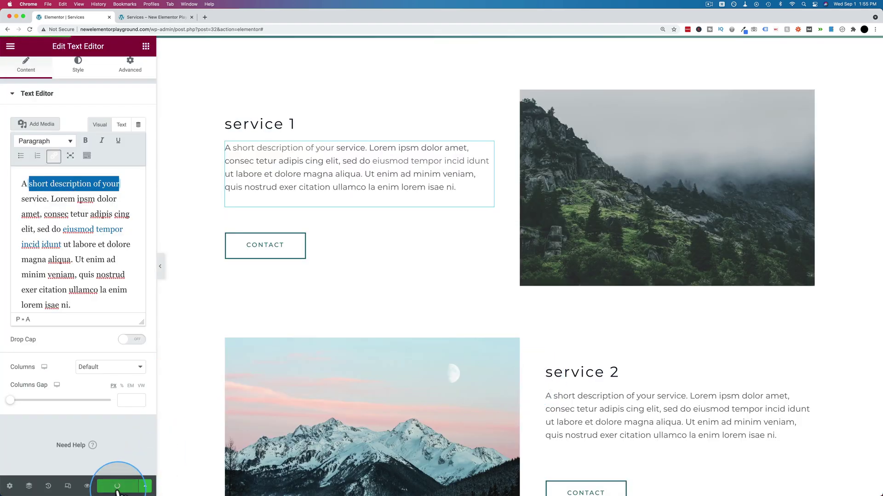
{"action": "left_click", "coordinate": [158, 14]}
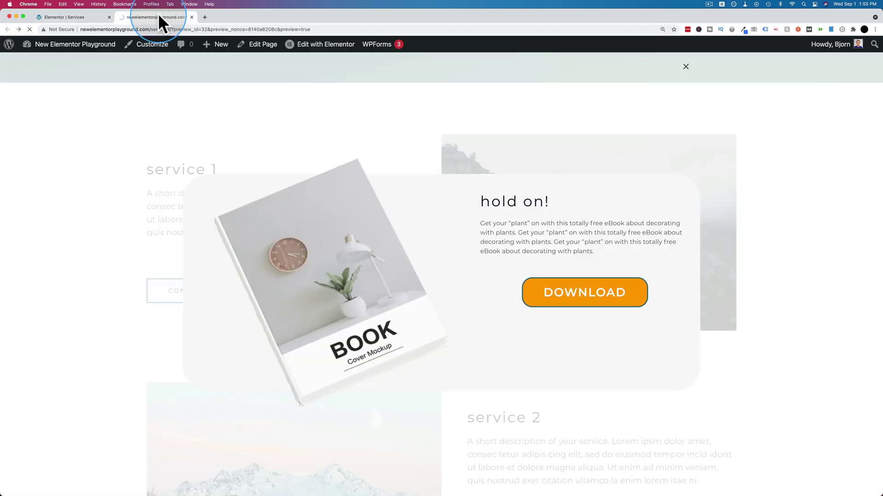
- Dismiss the 'Hold on!' popup and confirm 'short description of your' opens Google in a new tab
{"action": "left_click", "coordinate": [184, 83]}
{"action": "scroll", "coordinate": [209, 273], "scroll_direction": "down", "scroll_amount": 5}
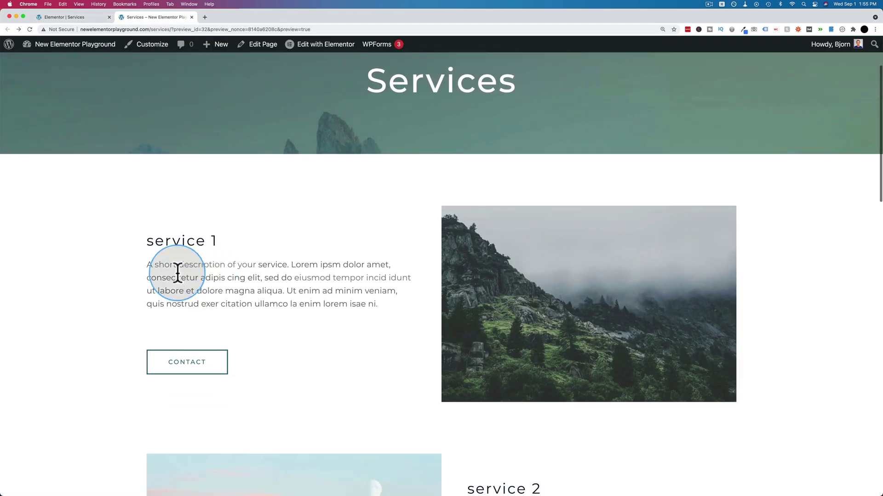
{"action": "left_click", "coordinate": [193, 265]}
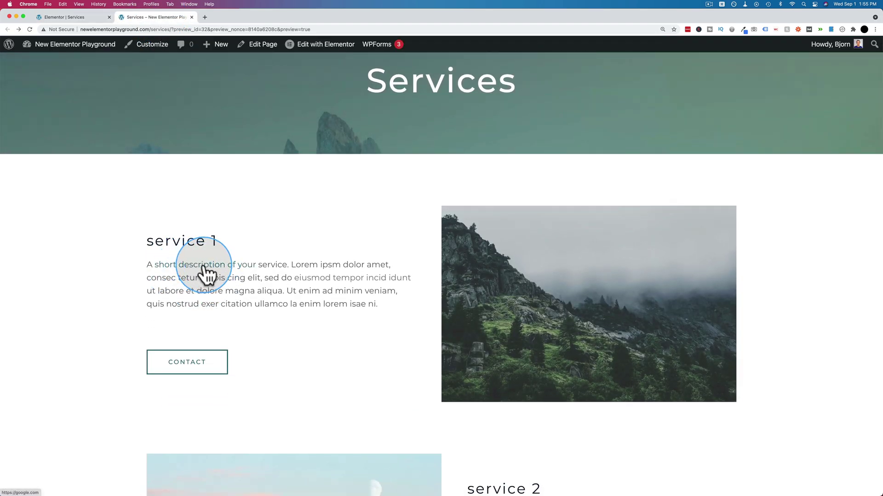
{"action": "left_click", "coordinate": [204, 268]}
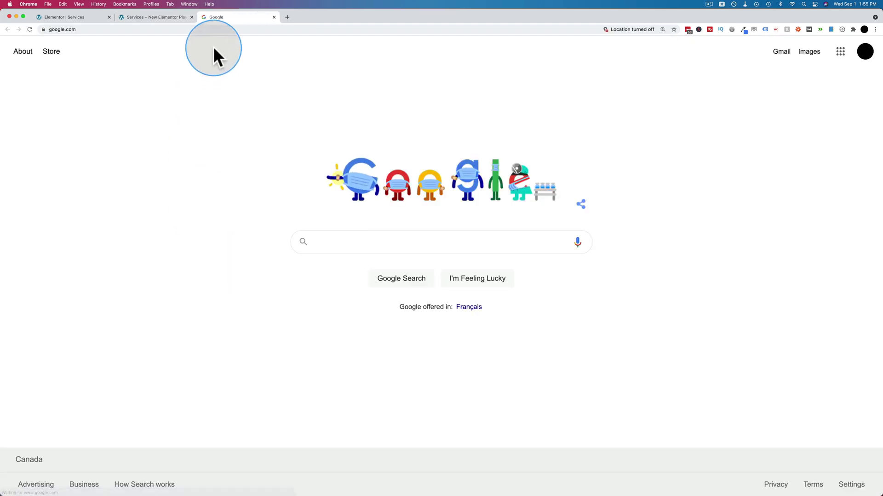
{"action": "left_click", "coordinate": [274, 17]}
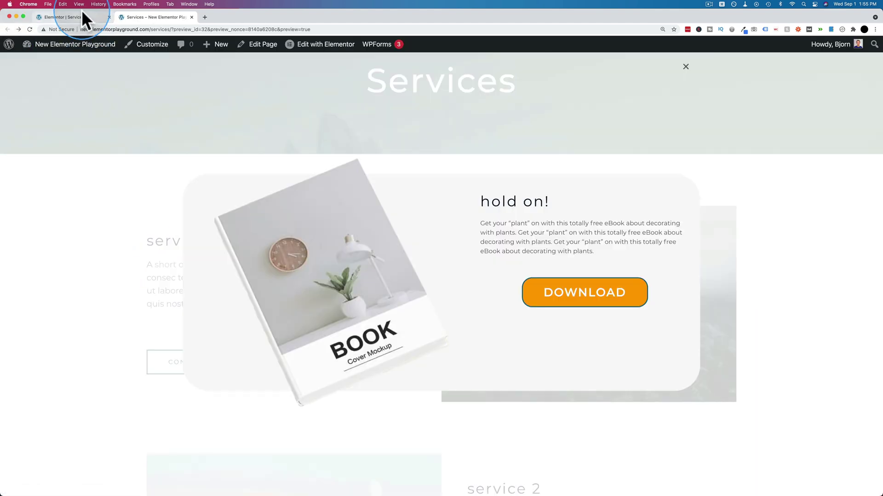
{"action": "left_click", "coordinate": [80, 16]}
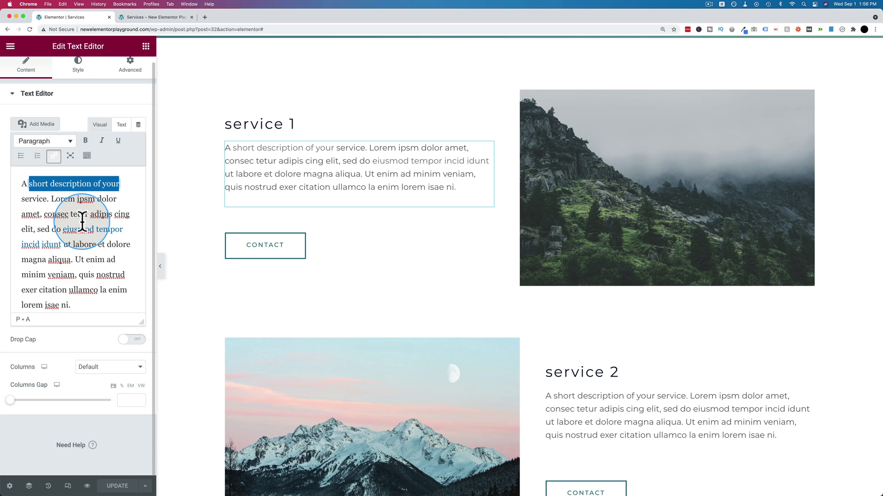
- Link 'enim ad minim veniam' to the Contact page found by searching 'contact'
{"action": "left_click", "coordinate": [71, 274]}
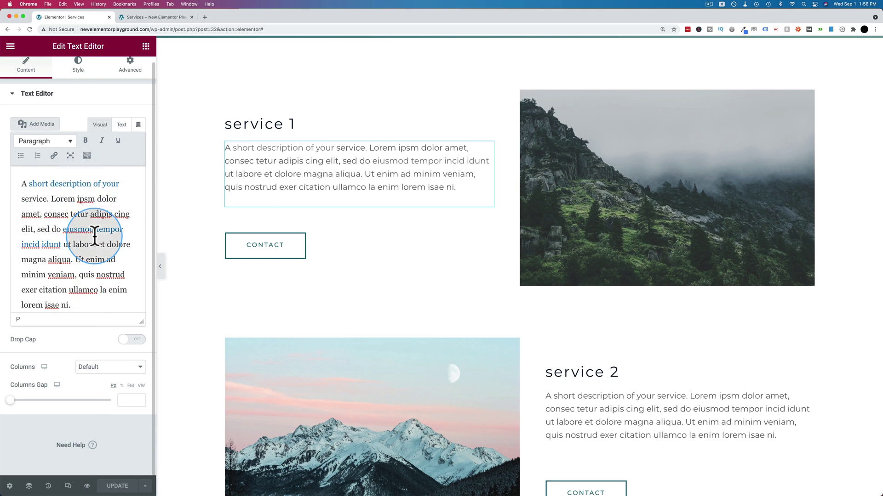
{"action": "left_click_drag", "start_coordinate": [69, 275], "coordinate": [91, 261]}
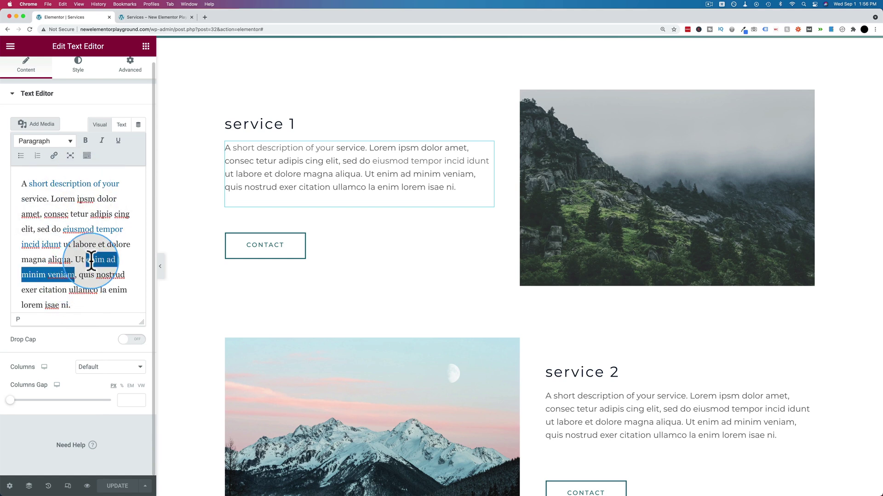
{"action": "left_click", "coordinate": [54, 155]}
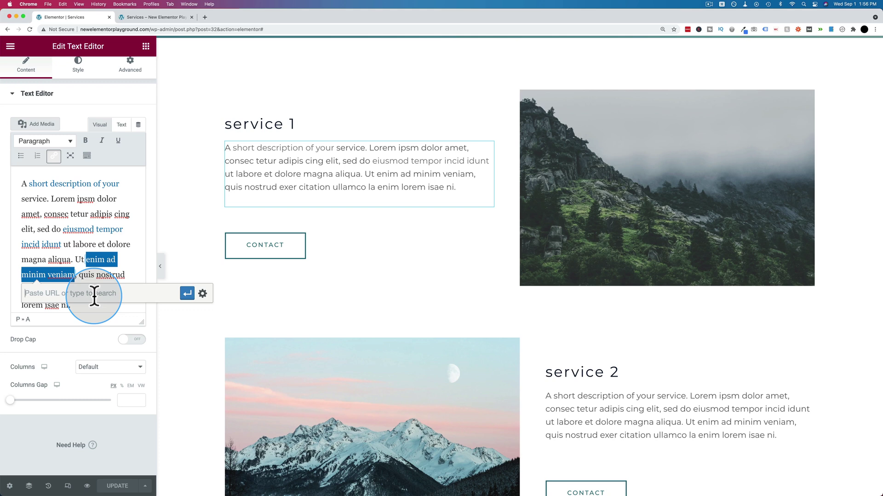
{"action": "type", "text": "contact"}
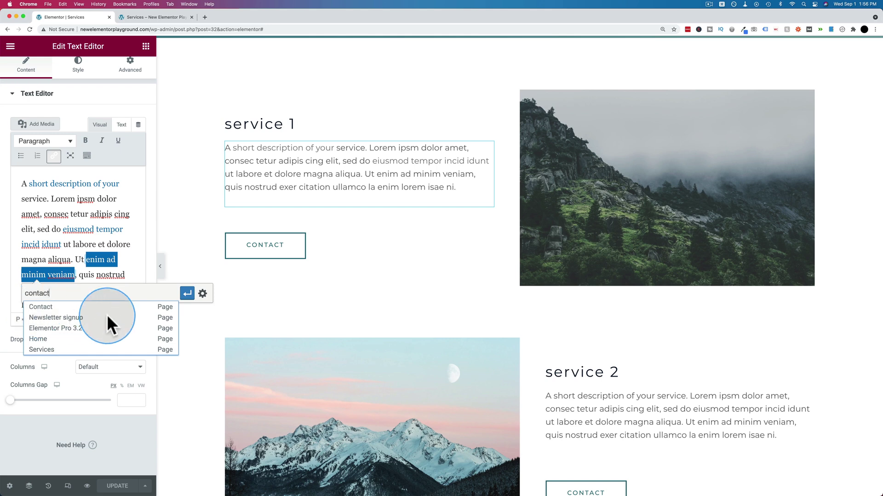
{"action": "left_click", "coordinate": [48, 307]}
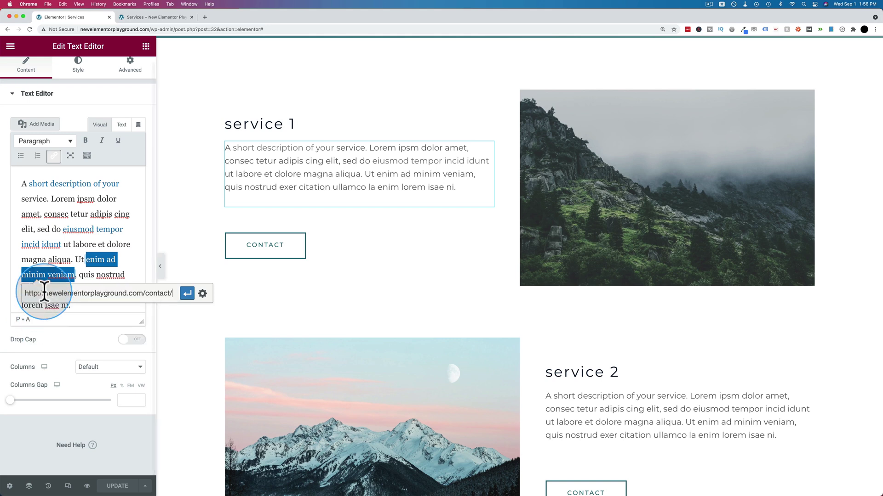
{"action": "left_click", "coordinate": [187, 294]}
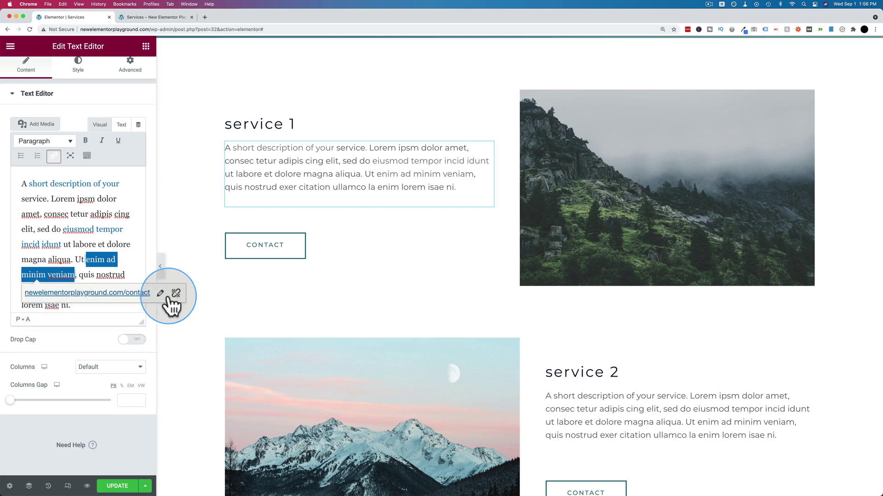